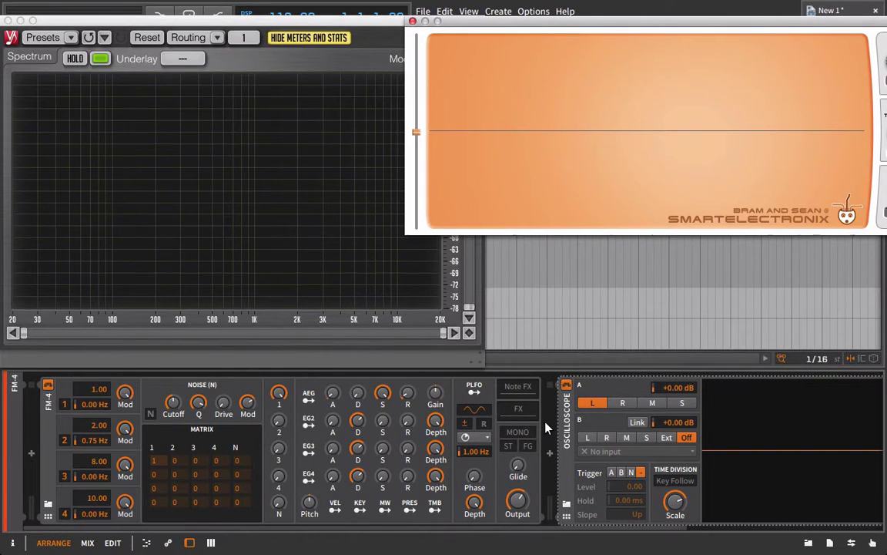
Scroll the device chain back to FM-4 and open the Inspector panel
scroll(545, 427, "right", 4)
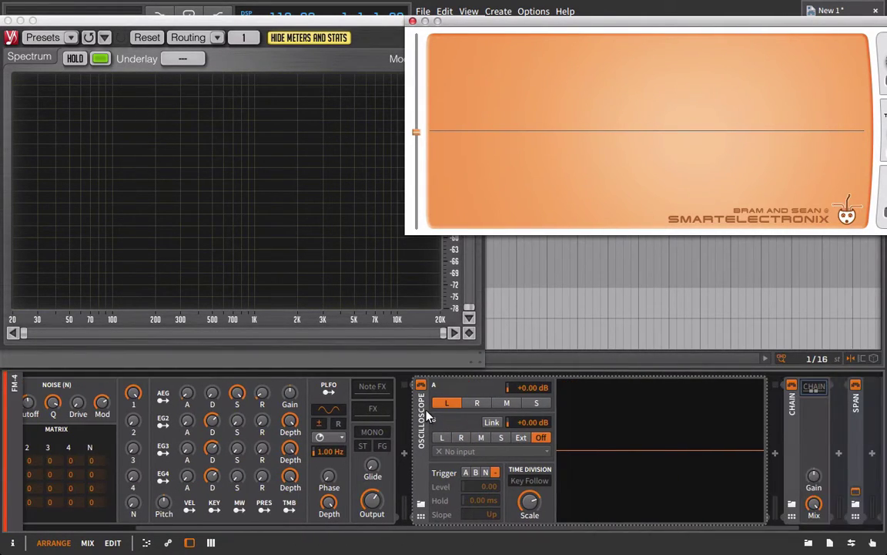
scroll(436, 414, "left", 4)
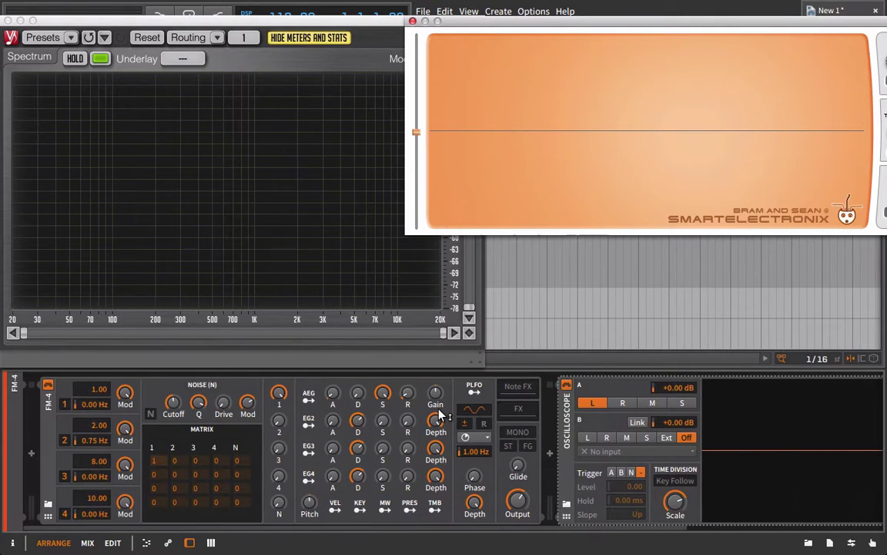
scroll(441, 414, "right", 2)
scroll(441, 414, "left", 2)
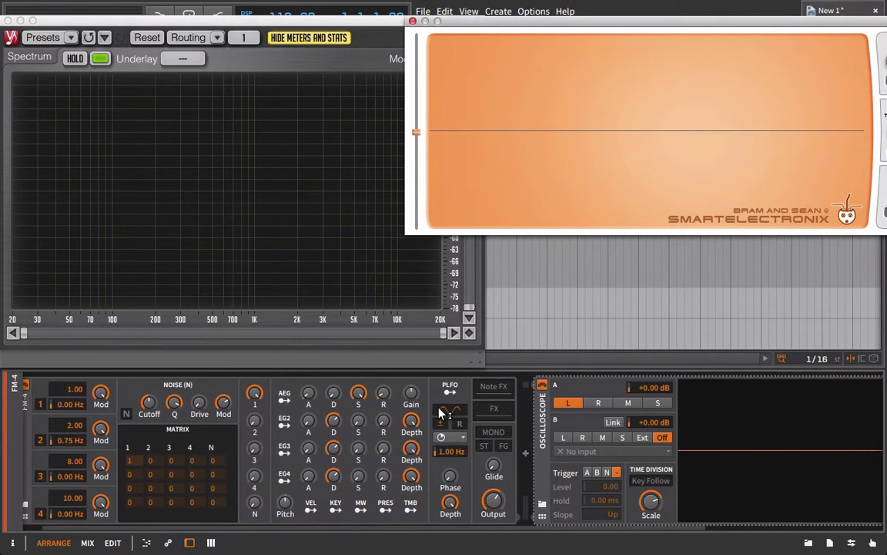
left_click(12, 542)
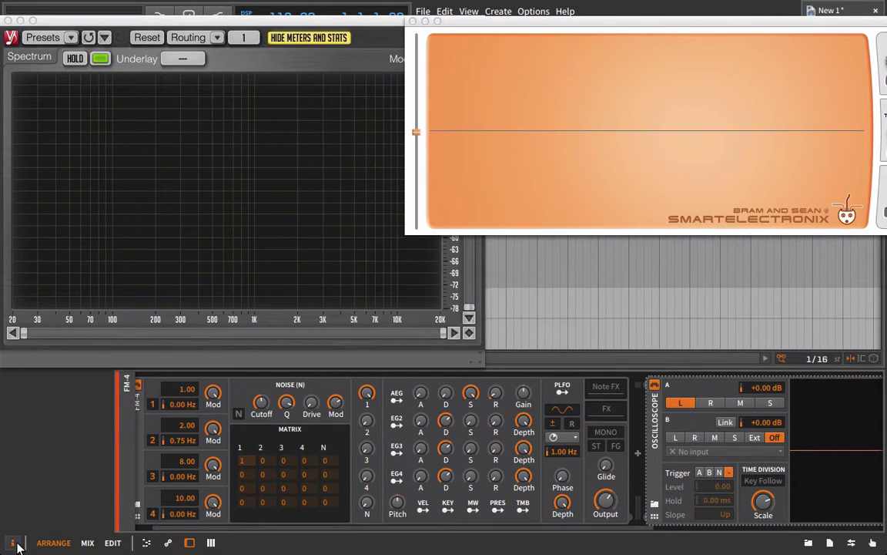
Hide the Inspector and select the FM-4 device in the chain
left_click(14, 544)
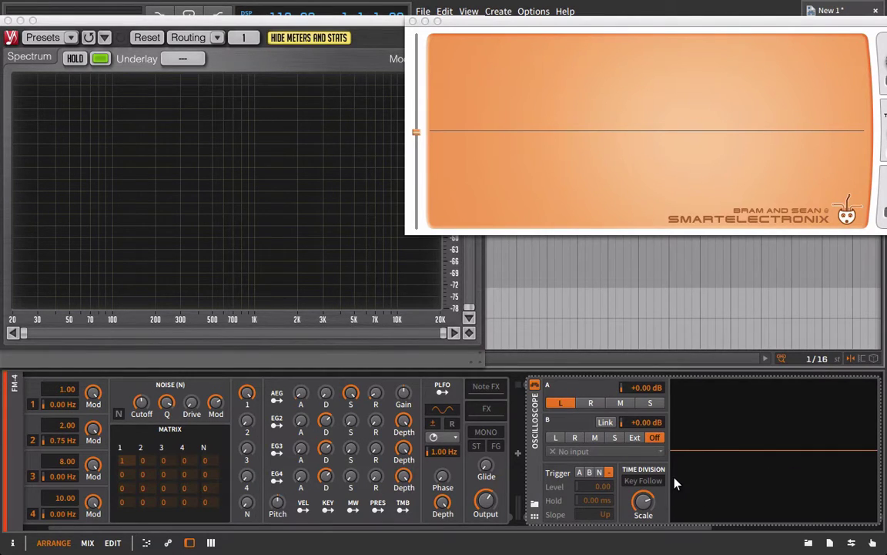
scroll(662, 485, "right", 3)
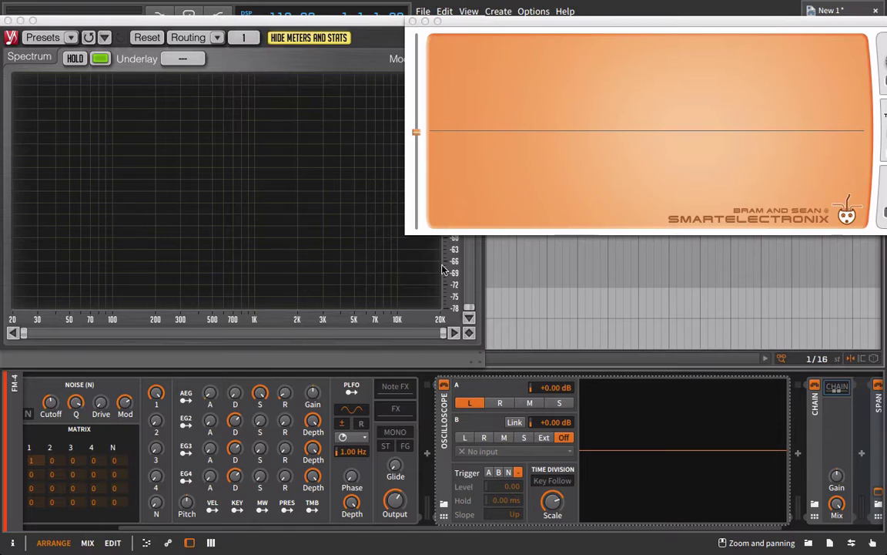
scroll(262, 474, "left", 3)
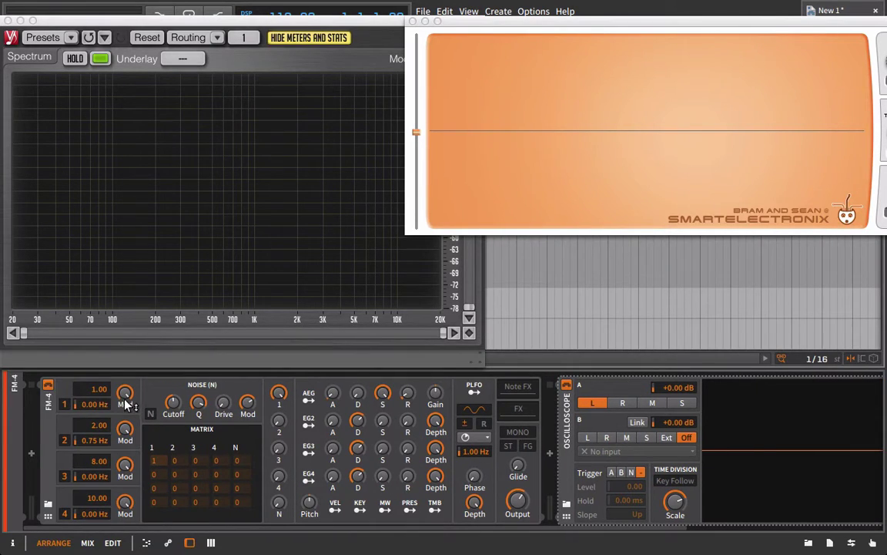
left_click(44, 389)
scroll(499, 414, "right", 2)
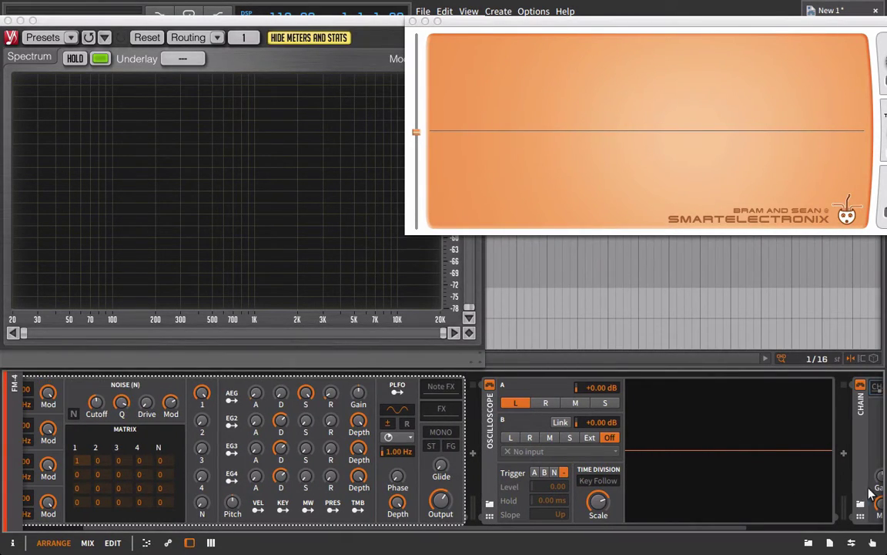
scroll(623, 497, "left", 2)
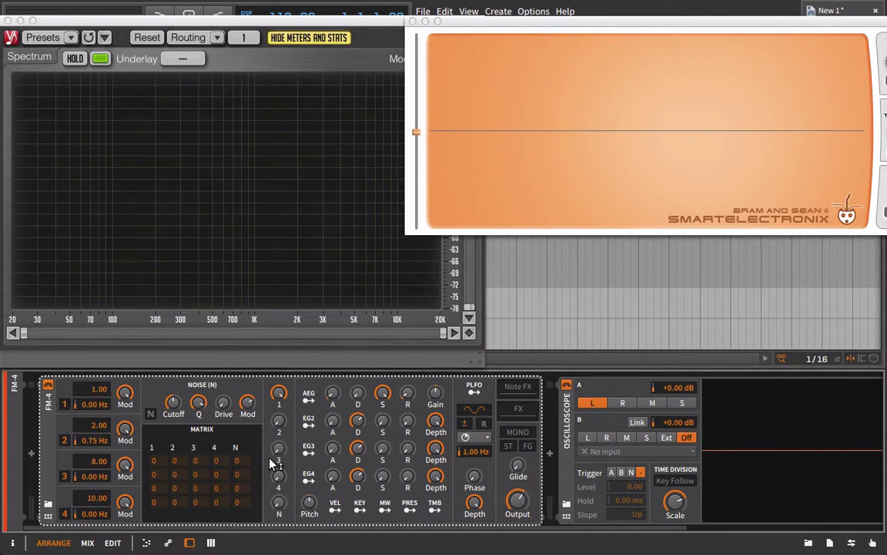
mouse_move(272, 463)
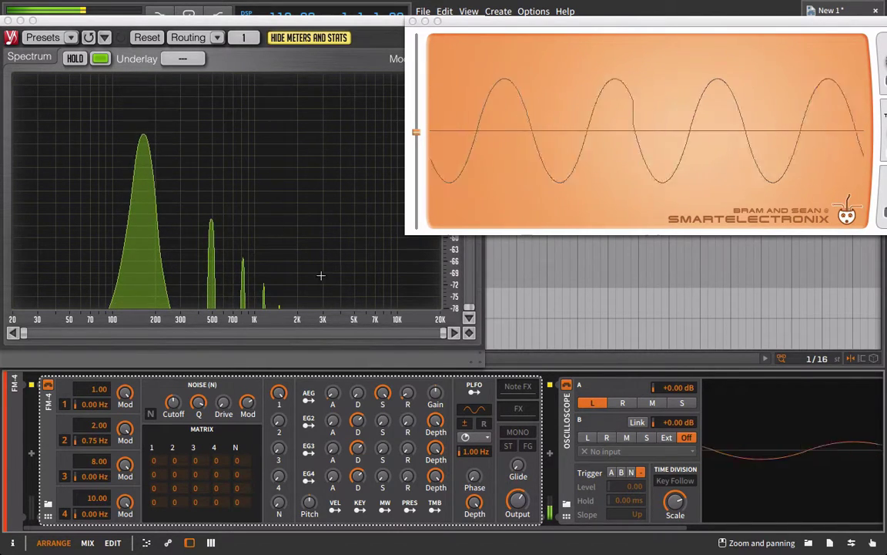
scroll(710, 442, "right", 2)
scroll(711, 442, "right", 1)
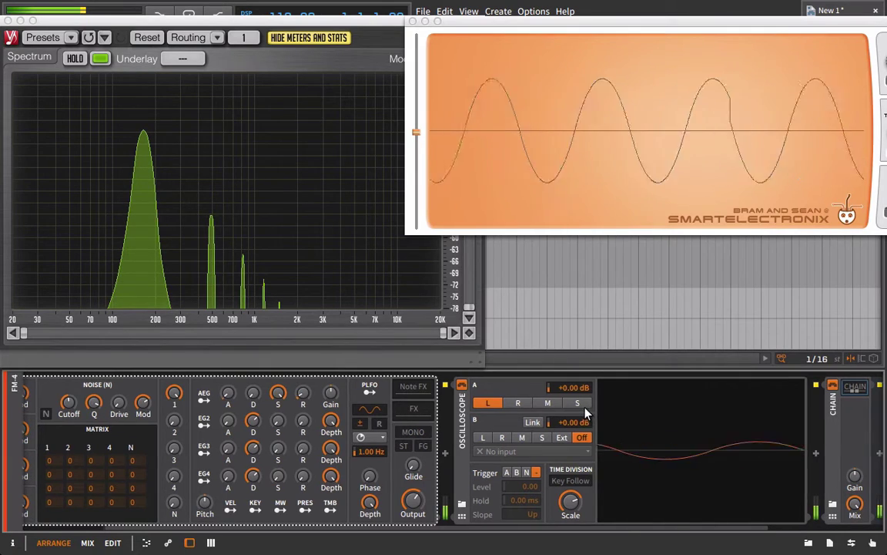
left_click_drag(570, 388, 570, 347)
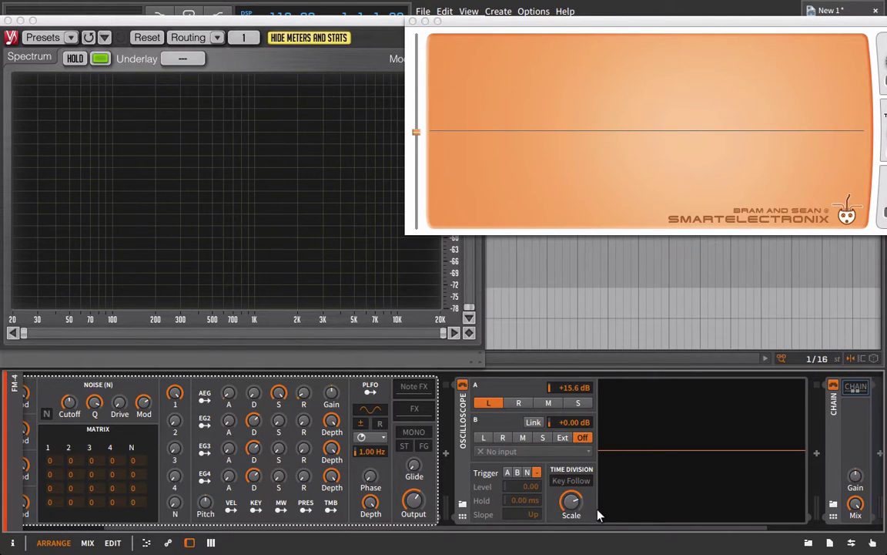
Delete the Oscilloscope device and collapse the Chain containing SPAN and S(M)exoscope
scroll(594, 511, "left", 2)
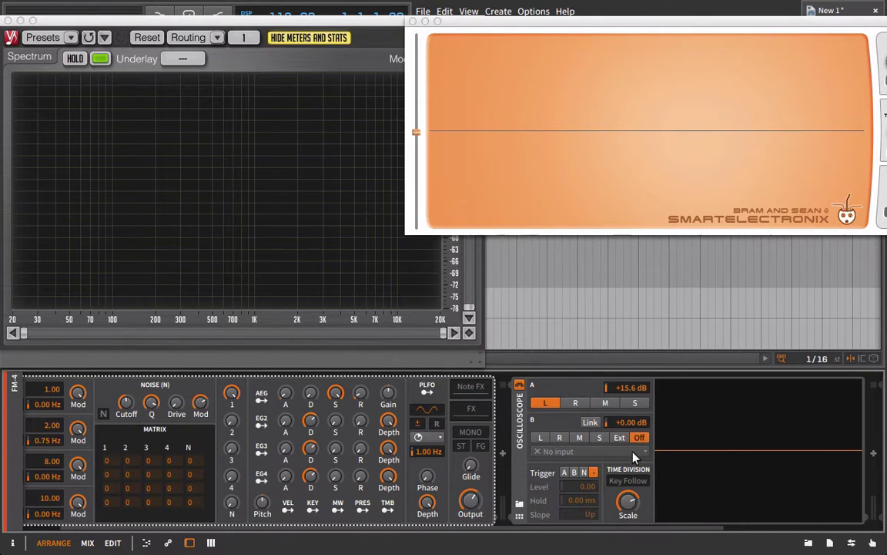
left_click(529, 426)
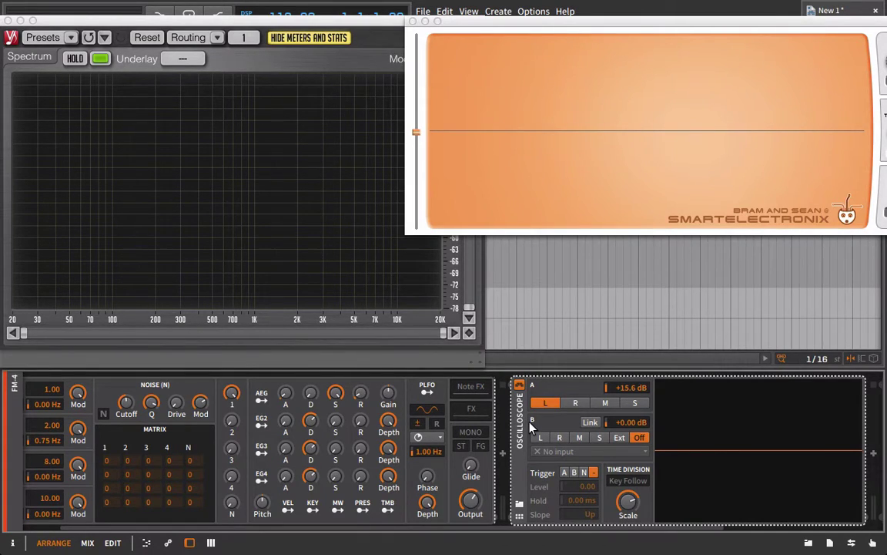
key("Delete")
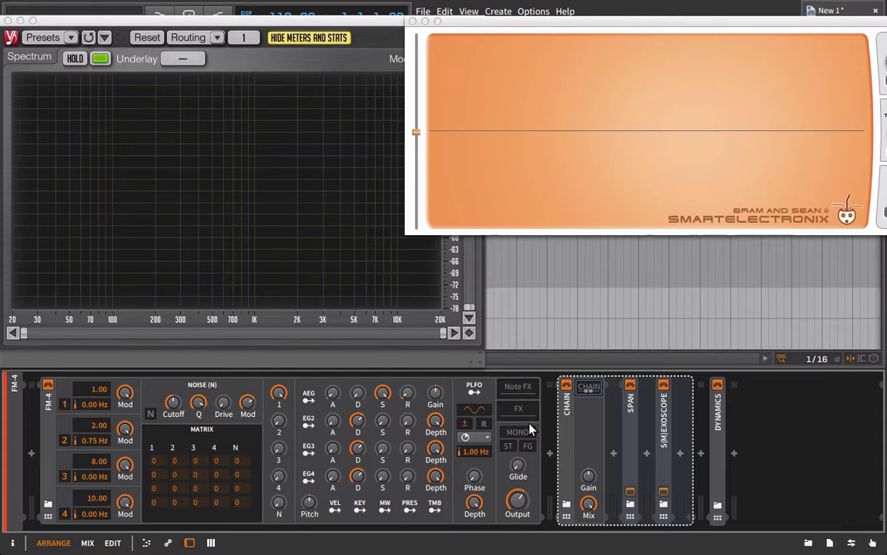
left_click(563, 415)
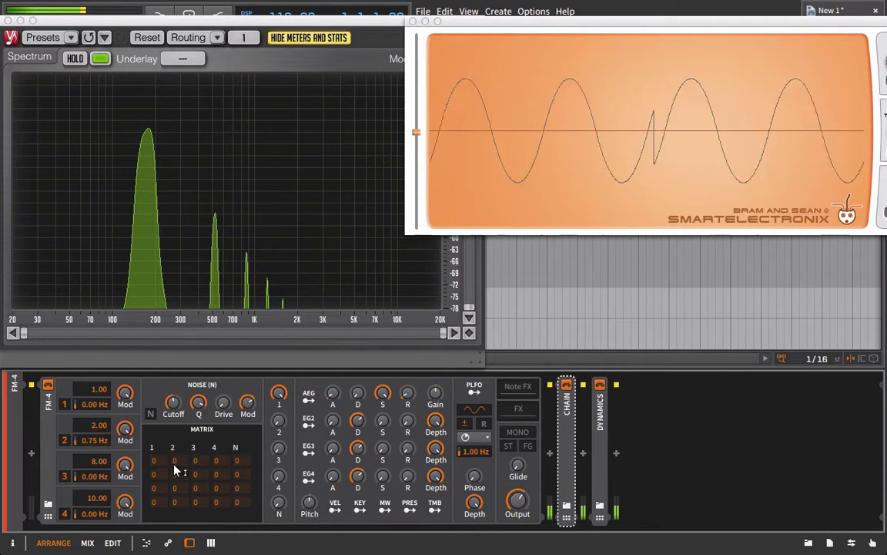
Raise FM-4 matrix cell row 1/column 1 to around 57, adding dense harmonics in SPAN
left_click_drag(159, 465, 158, 460)
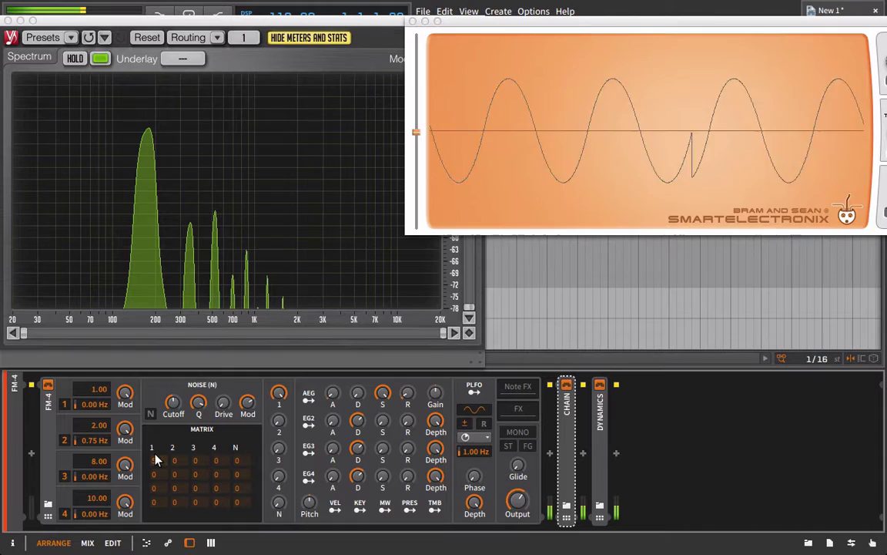
left_click_drag(159, 463, 230, 390)
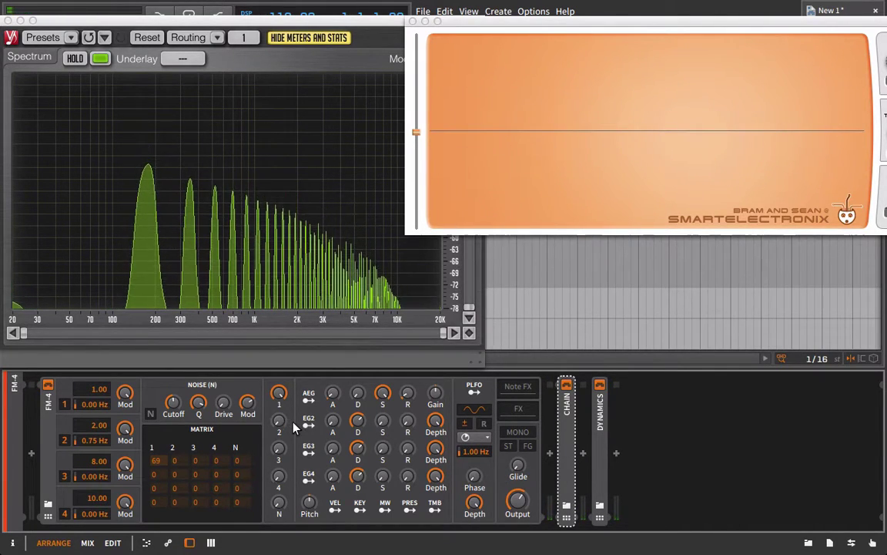
mouse_move(155, 468)
left_mouse_down()
mouse_move(162, 412)
mouse_move(167, 444)
mouse_move(148, 454)
mouse_move(146, 512)
mouse_move(154, 441)
mouse_move(156, 483)
mouse_move(166, 450)
mouse_move(165, 462)
left_mouse_up()
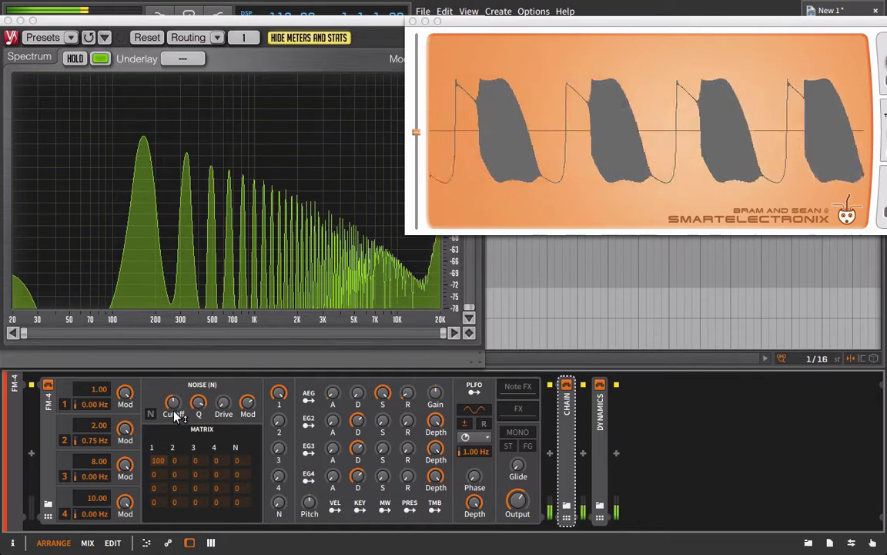
Set matrix cell 1/1 to 65 and freeze s(M)exoscope on the saw-like waveform
left_click_drag(536, 25, 362, 26)
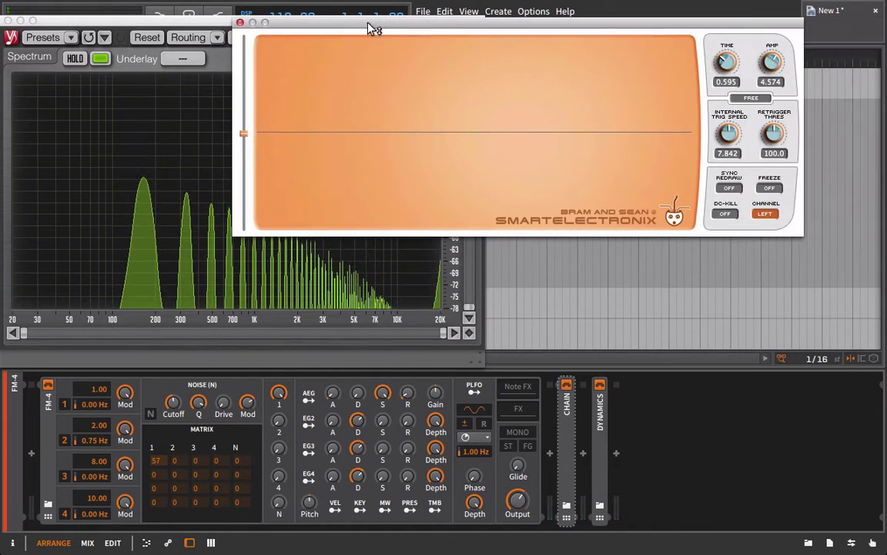
left_click(769, 188)
left_click(768, 188)
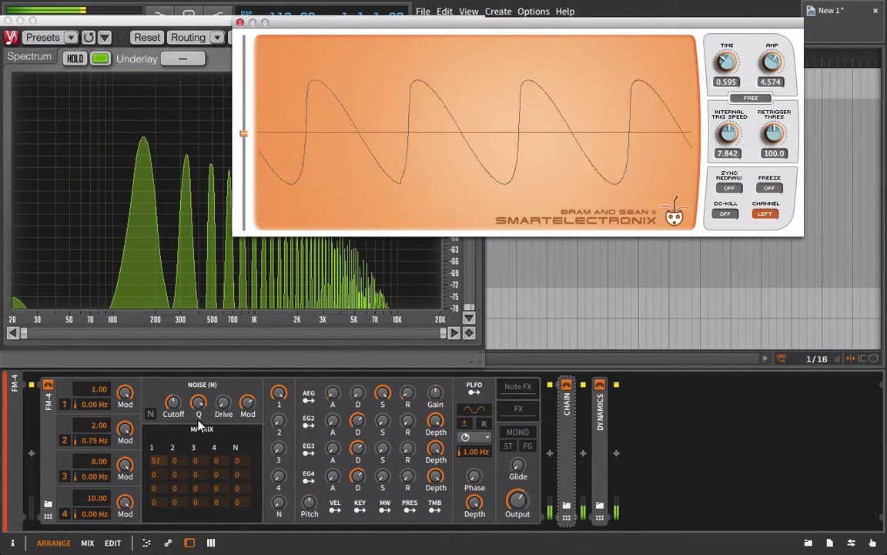
left_click_drag(159, 460, 167, 454)
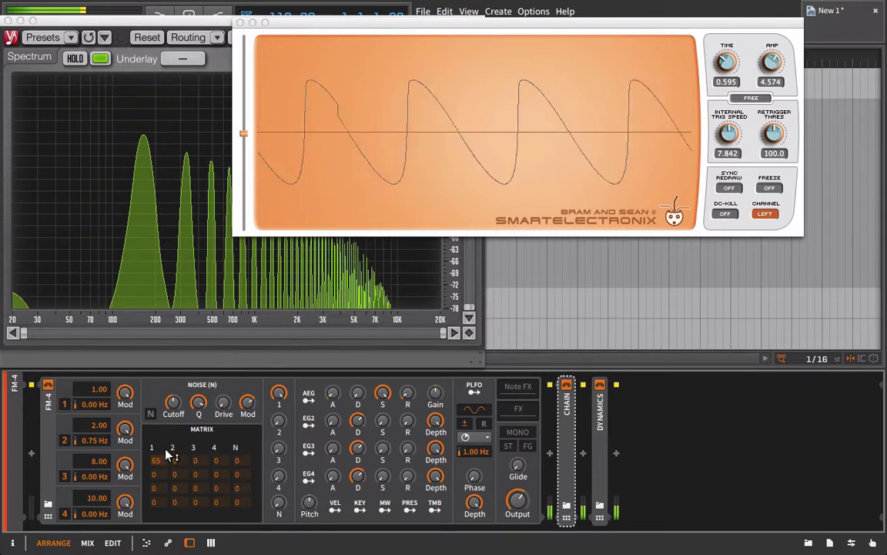
left_click(769, 188)
left_click_drag(493, 30, 658, 60)
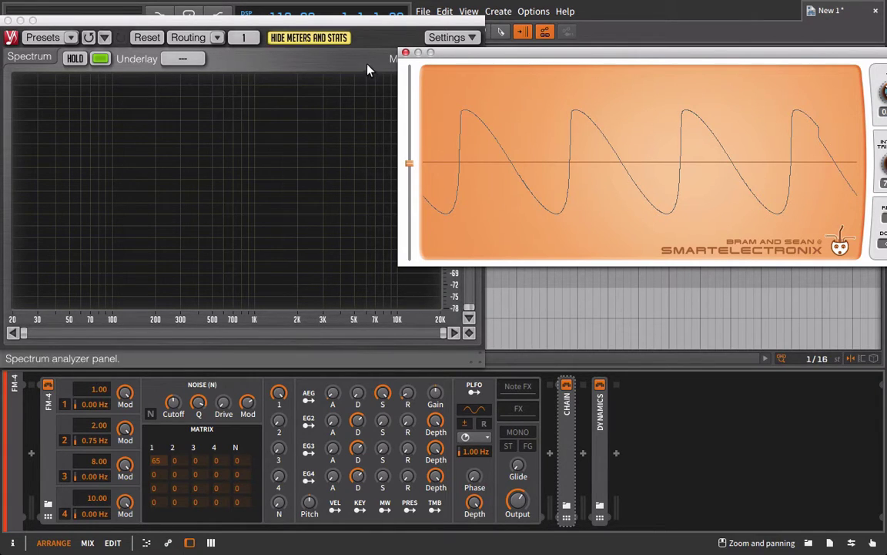
Close the s(M)exoscope window and expand the Dynamics device's controls
left_click(406, 53)
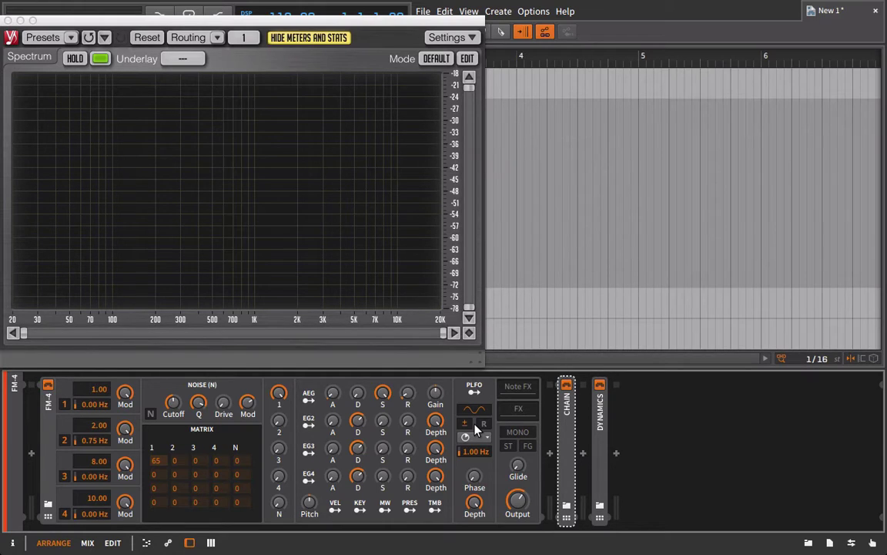
double_click(601, 401)
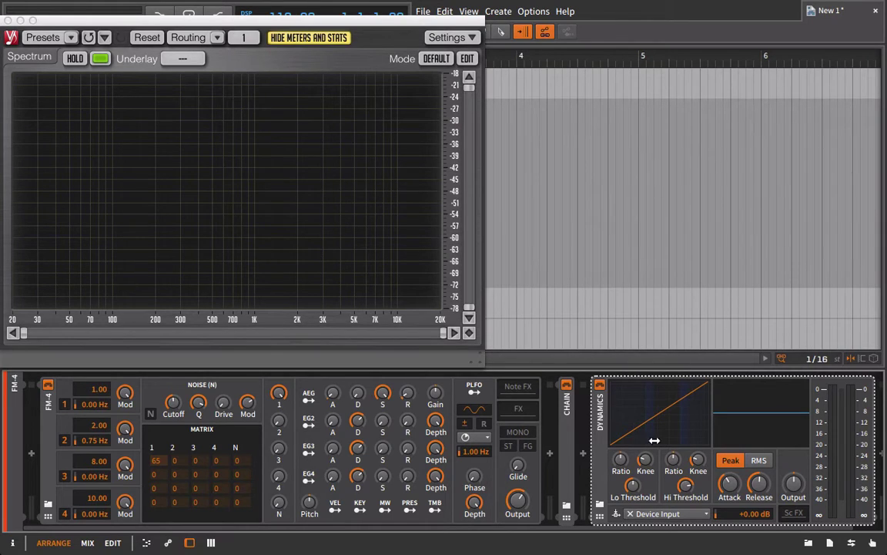
Fold Dynamics, unfold the Chain, and reopen the S(M)exoscope plugin window
left_click(600, 407)
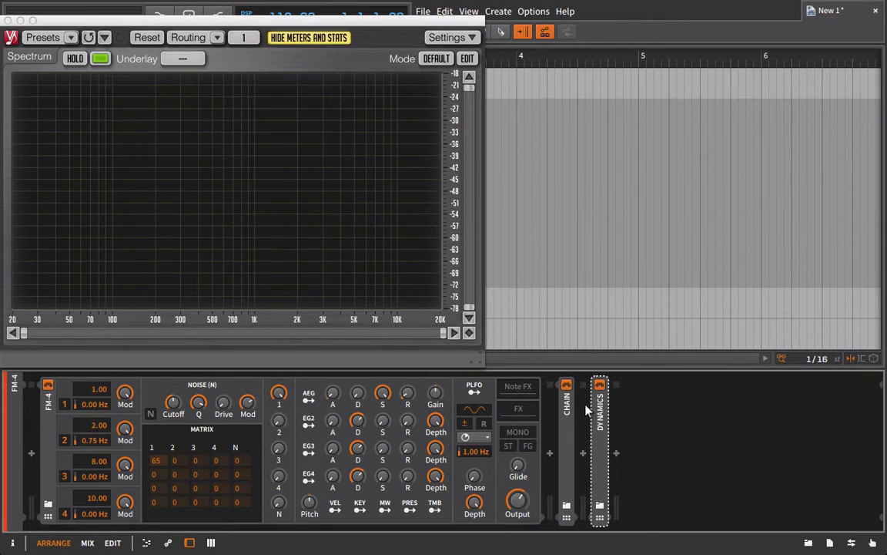
left_click(574, 412)
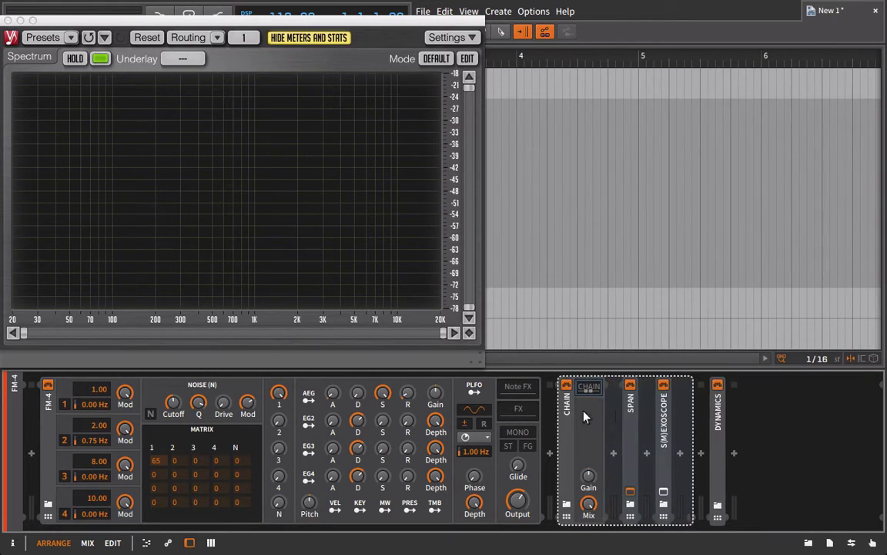
left_click(664, 491)
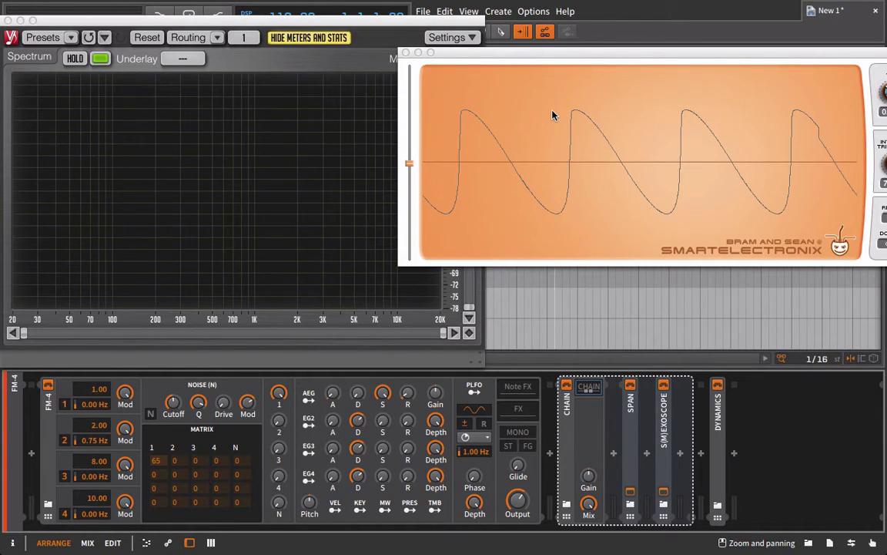